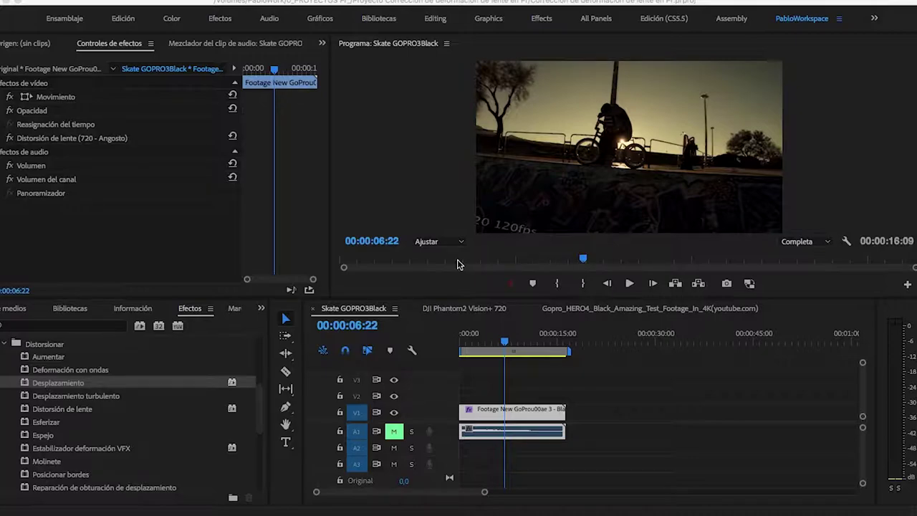
# Show the uncorrected GoPro original in the Source monitor and review its playback resolution options
pyautogui.press('f')
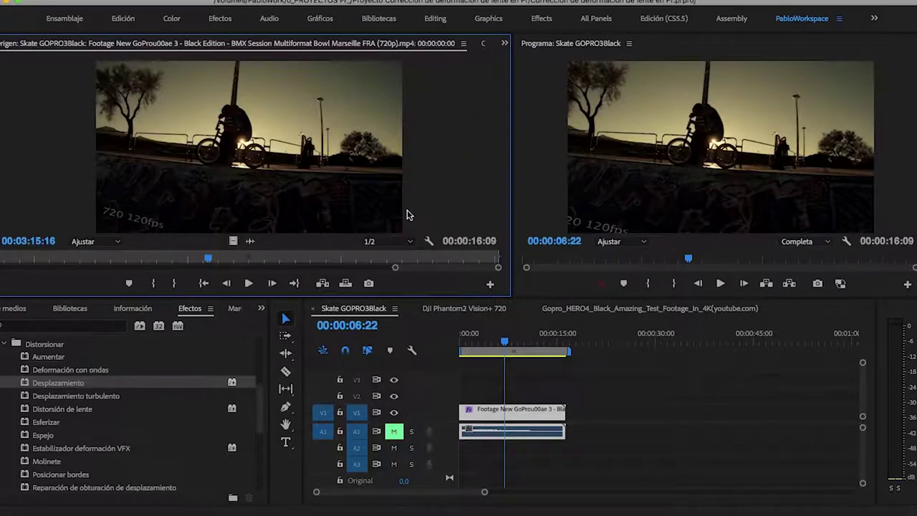
pyautogui.click(408, 243)
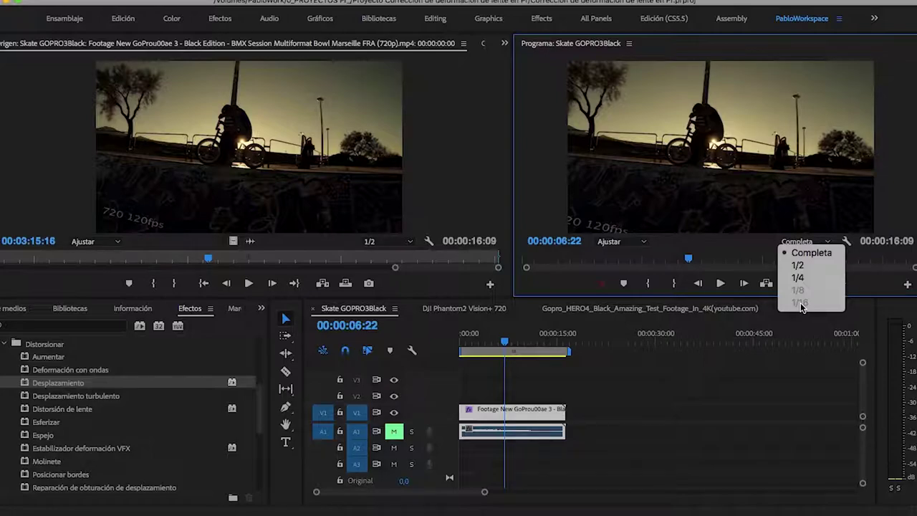
# Enable Reproducción de alta calidad (high quality playback) in the Program monitor settings
pyautogui.click(847, 241)
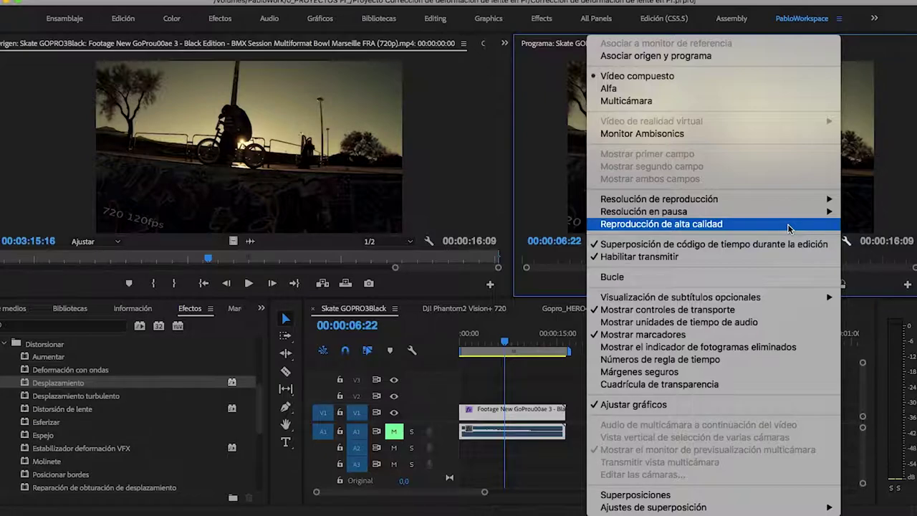
pyautogui.click(789, 228)
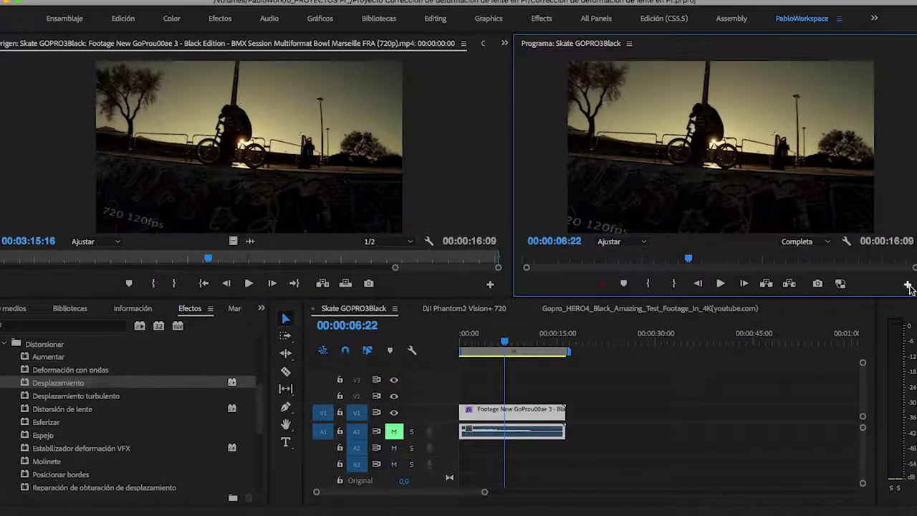
# Add the Silencio FX global button to the Program monitor, then toggle effects off and back on
pyautogui.click(908, 285)
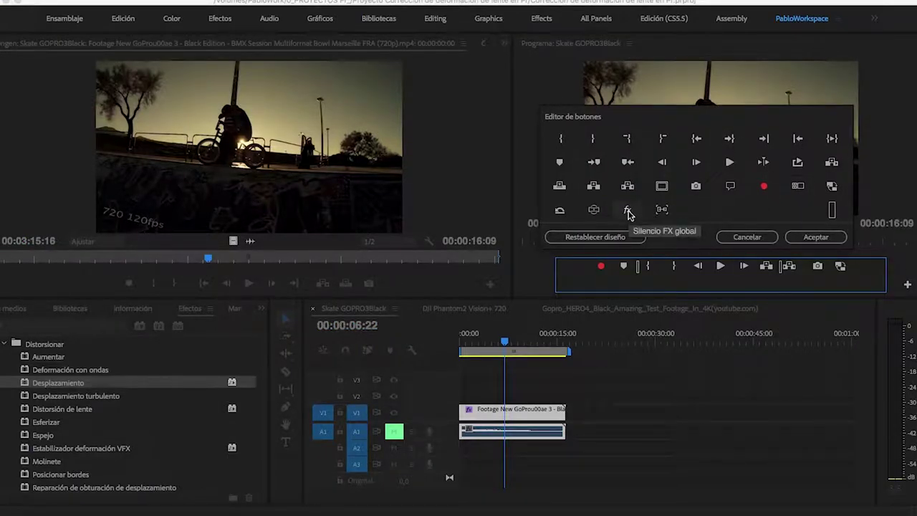
pyautogui.moveTo(623, 220); pyautogui.dragTo(860, 267)
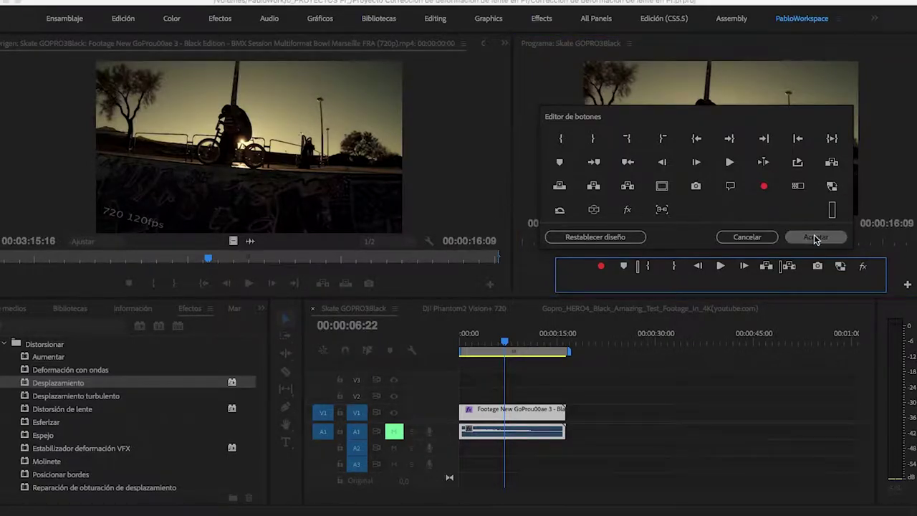
pyautogui.click(816, 236)
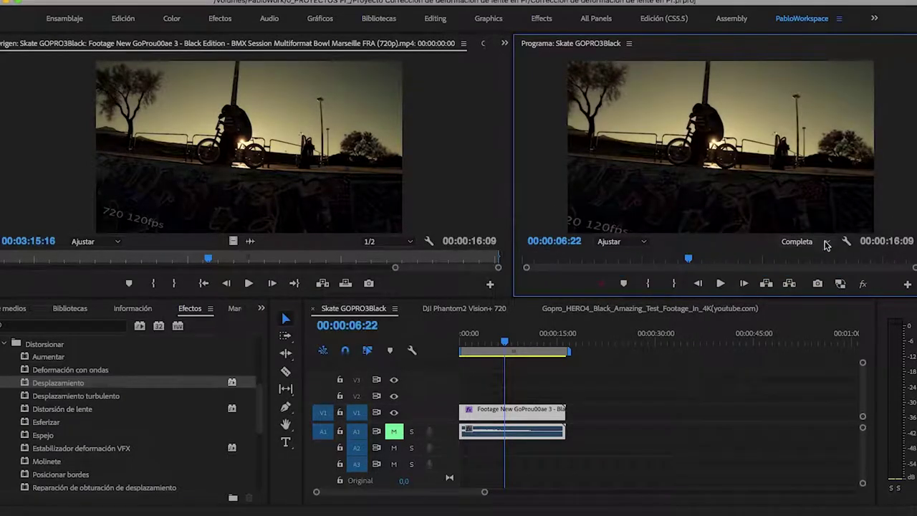
pyautogui.click(863, 285)
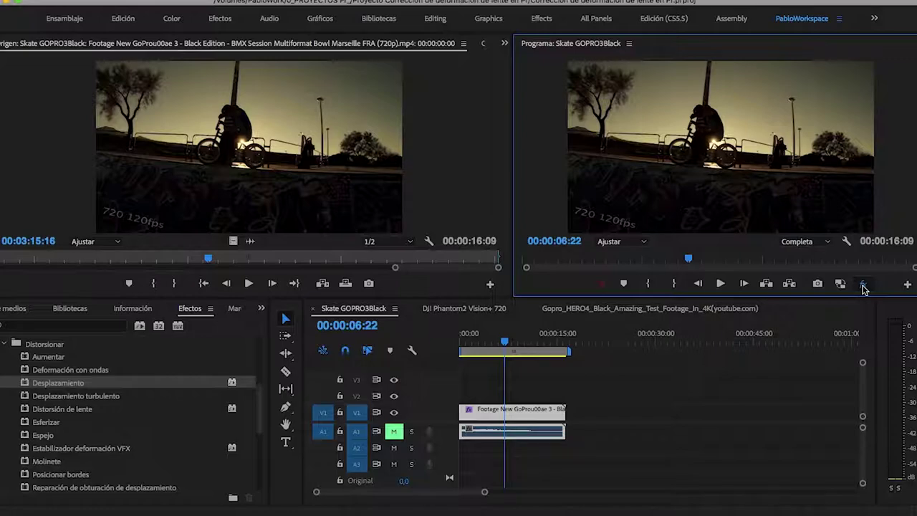
pyautogui.click(864, 286)
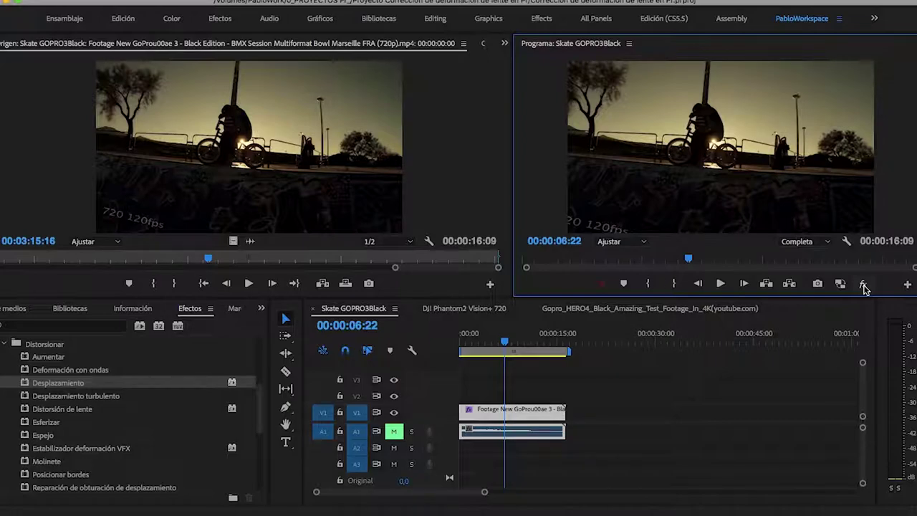
pyautogui.click(58, 0)
pyautogui.moveTo(107, 23)
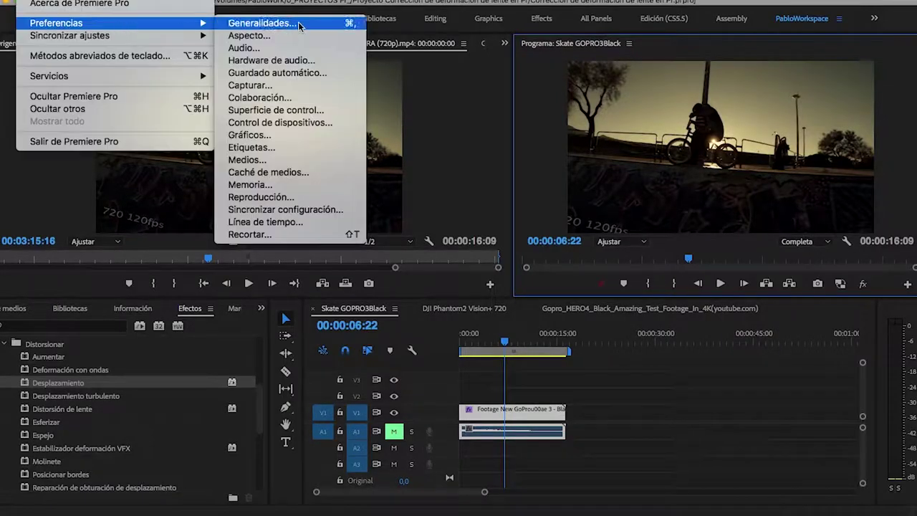
pyautogui.click(288, 189)
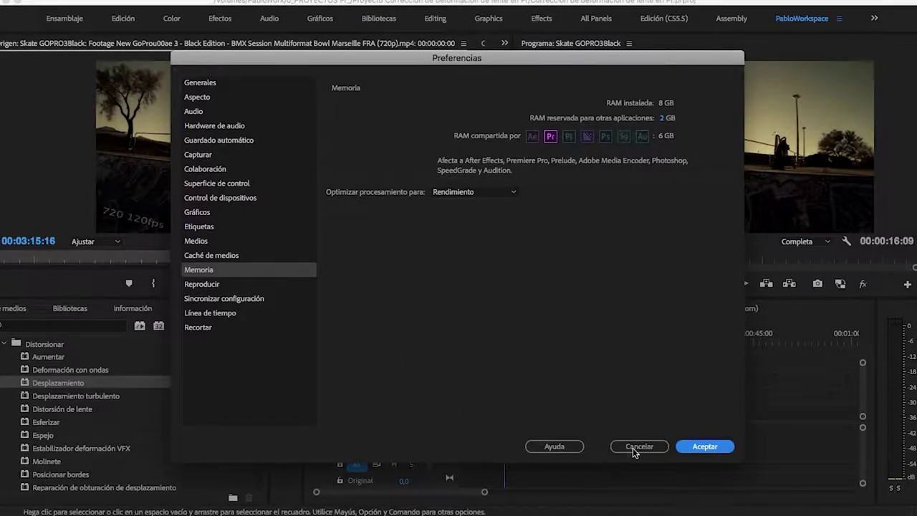
pyautogui.click(714, 446)
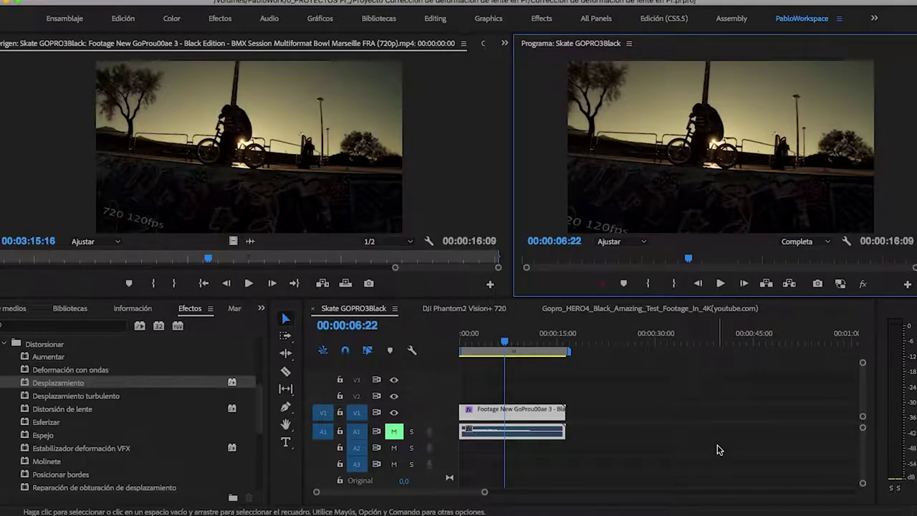